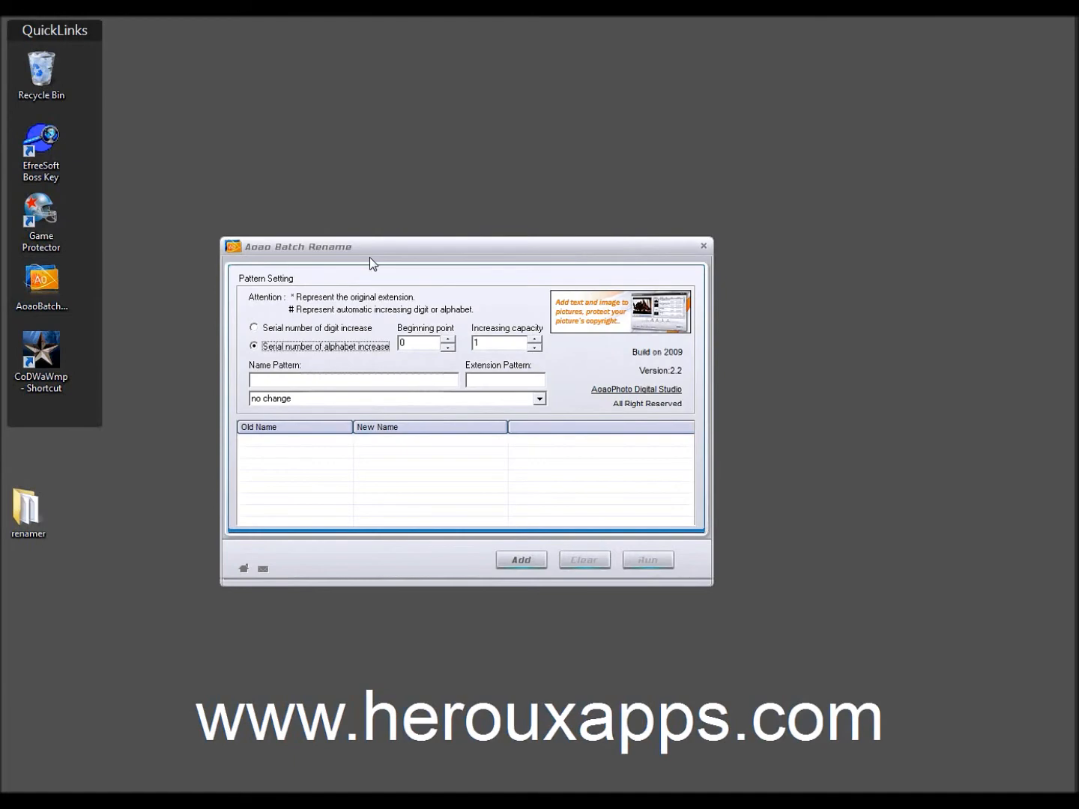
drag(357, 245, 404, 100)
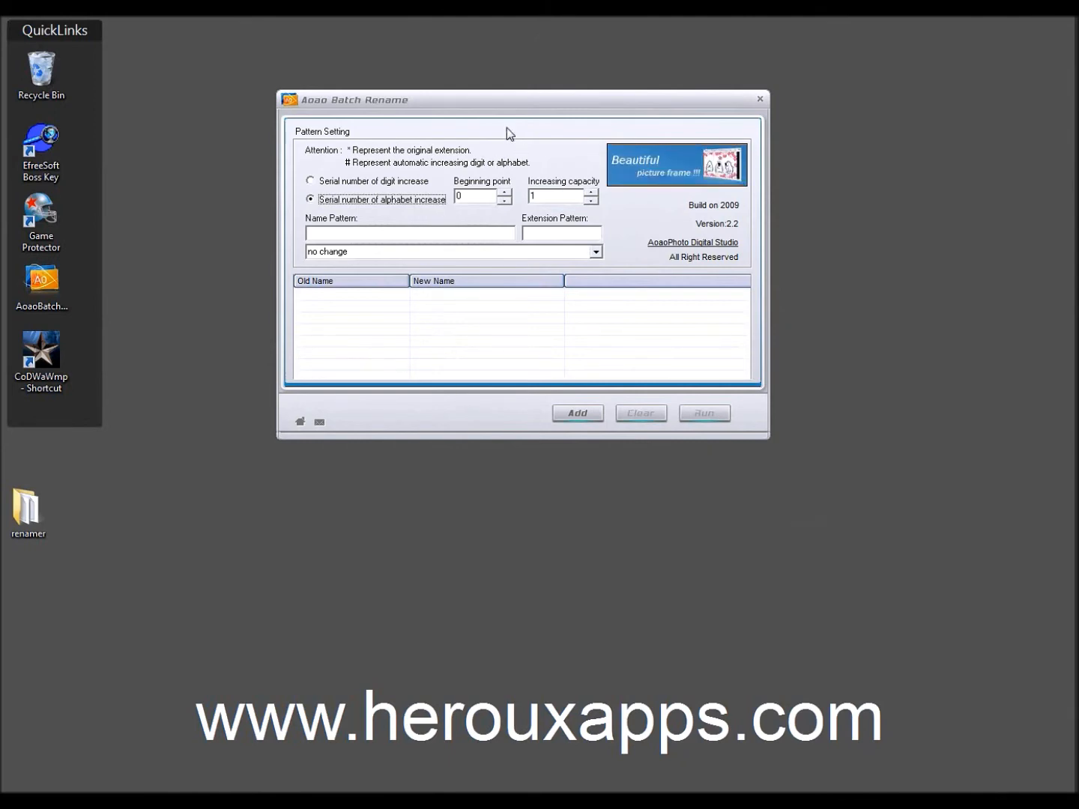
drag(498, 99, 483, 159)
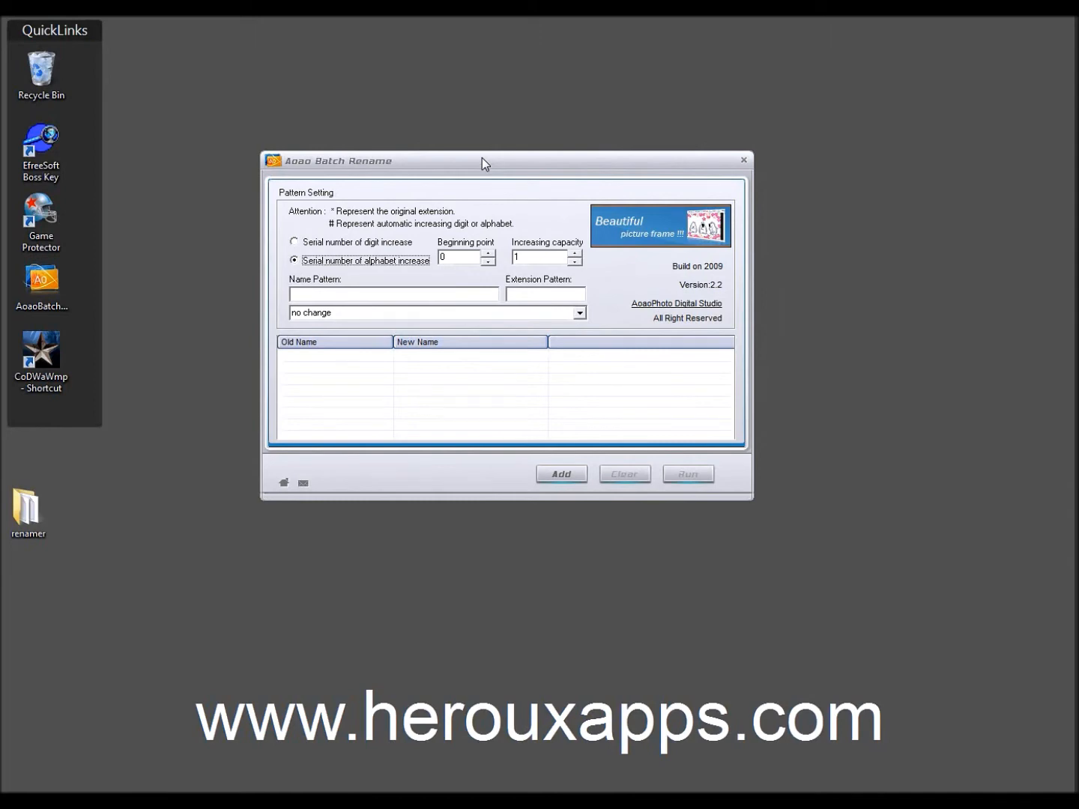
drag(485, 159, 423, 103)
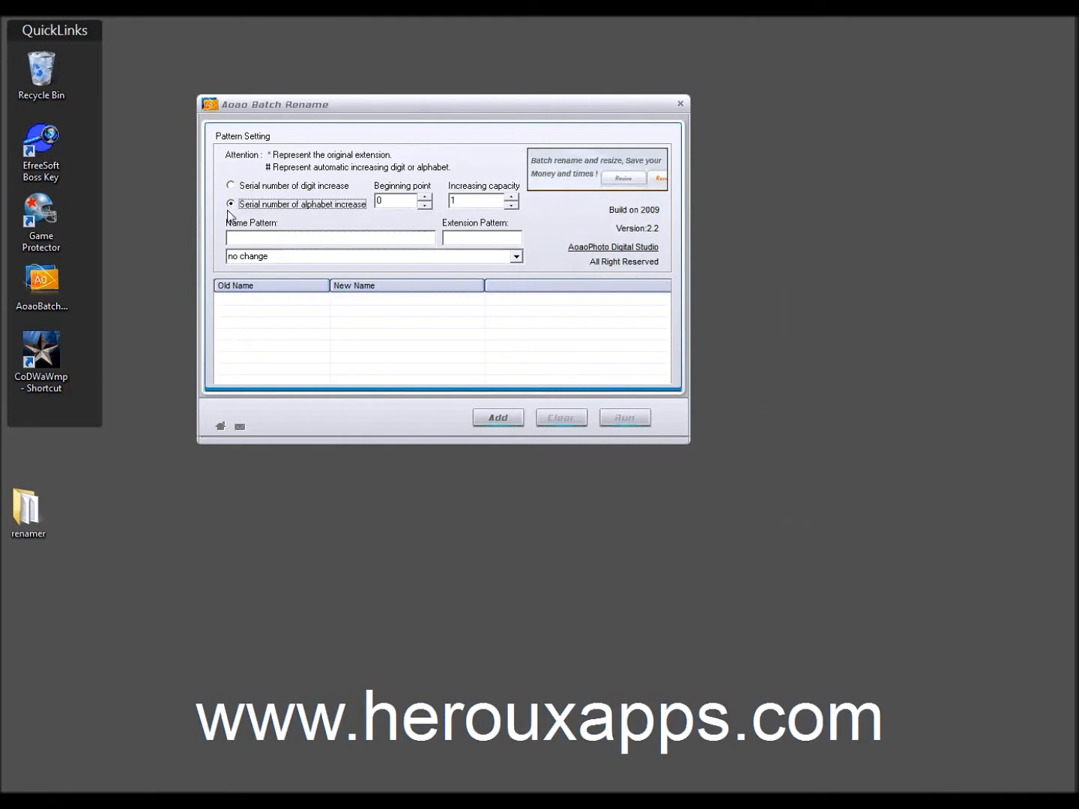
Examine the digit and alphabet serial number options, the name and extension pattern fields, and the letter-case conversion choices.
click(231, 186)
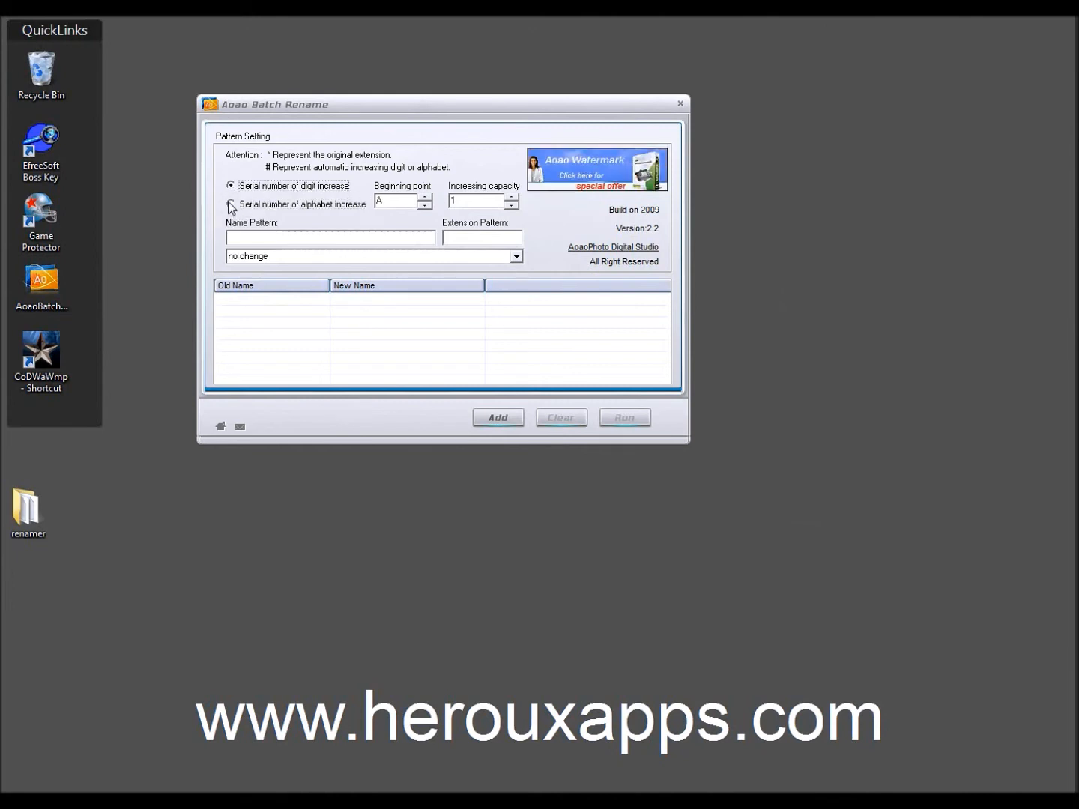
click(231, 204)
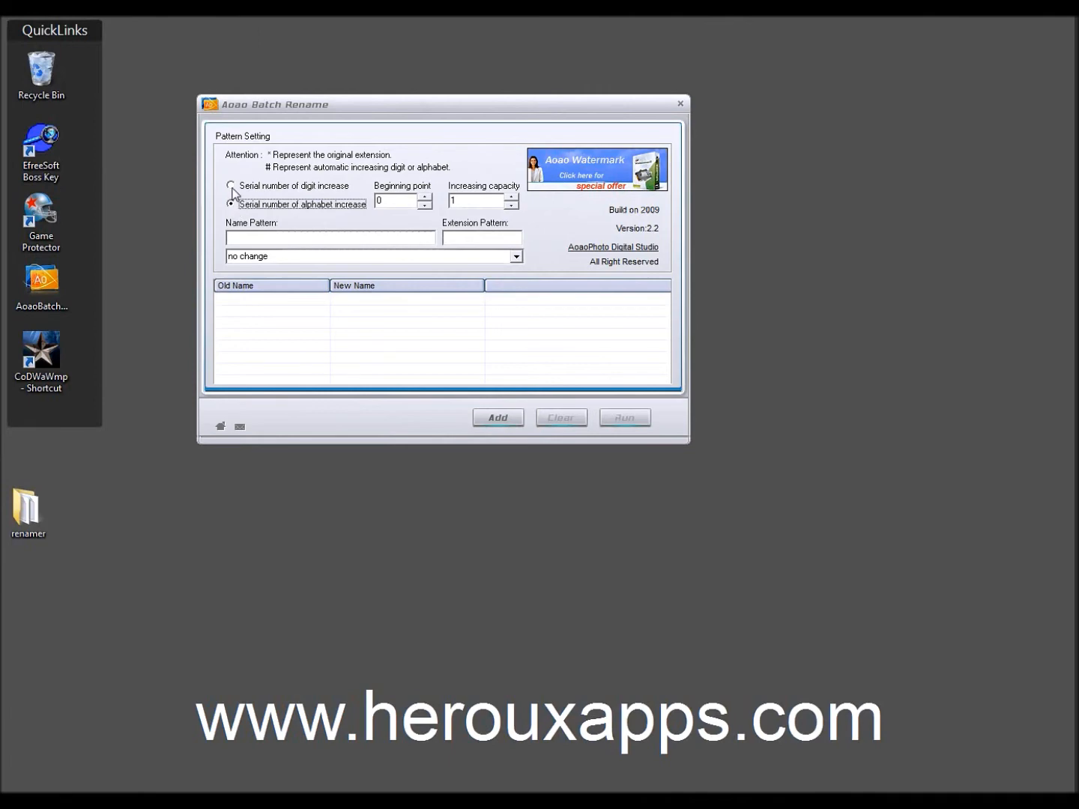
click(240, 239)
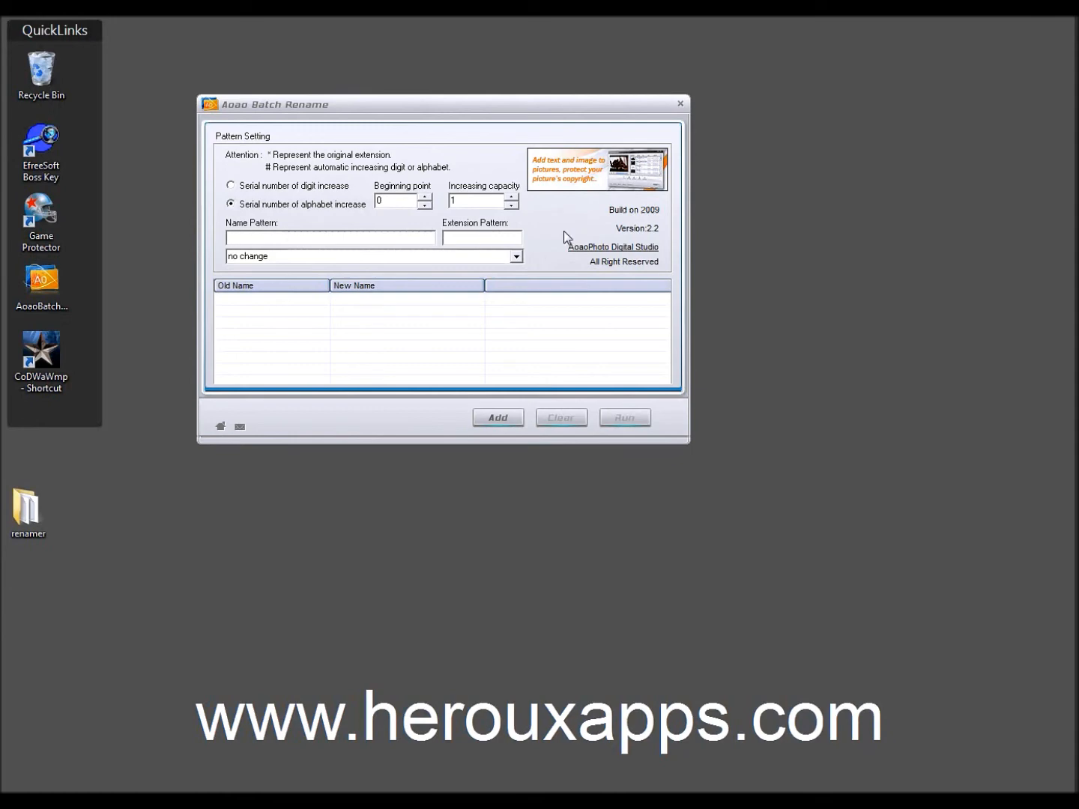
click(478, 239)
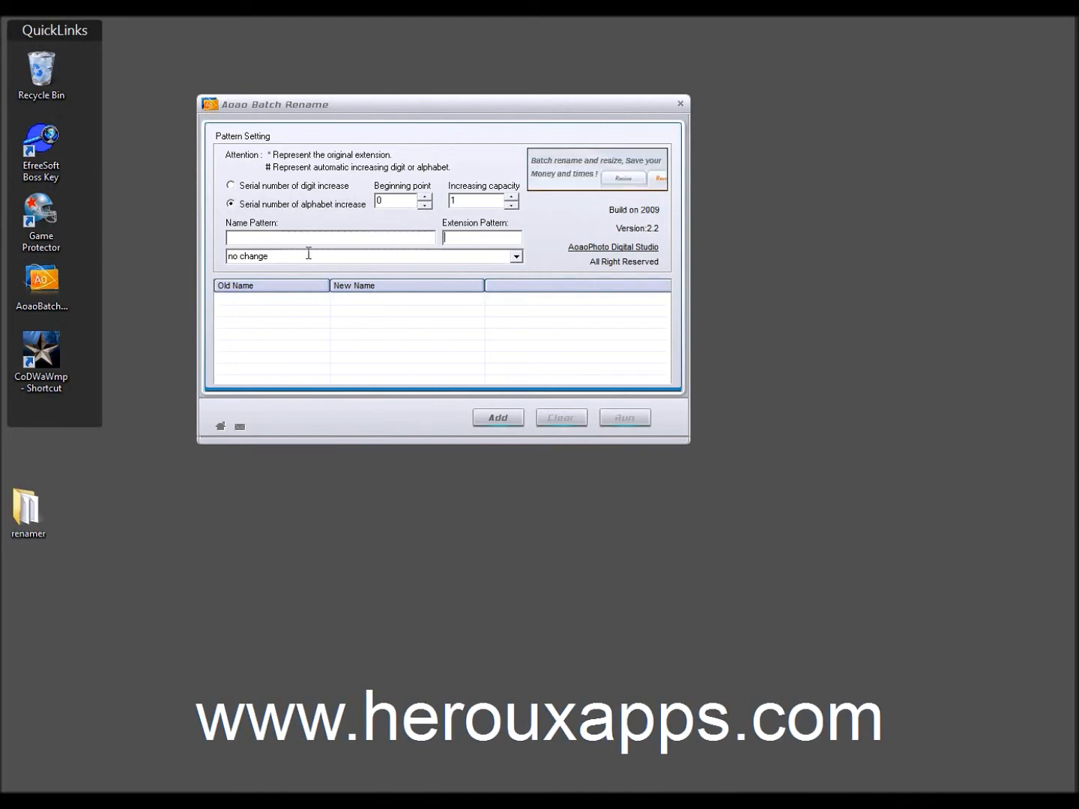
click(516, 258)
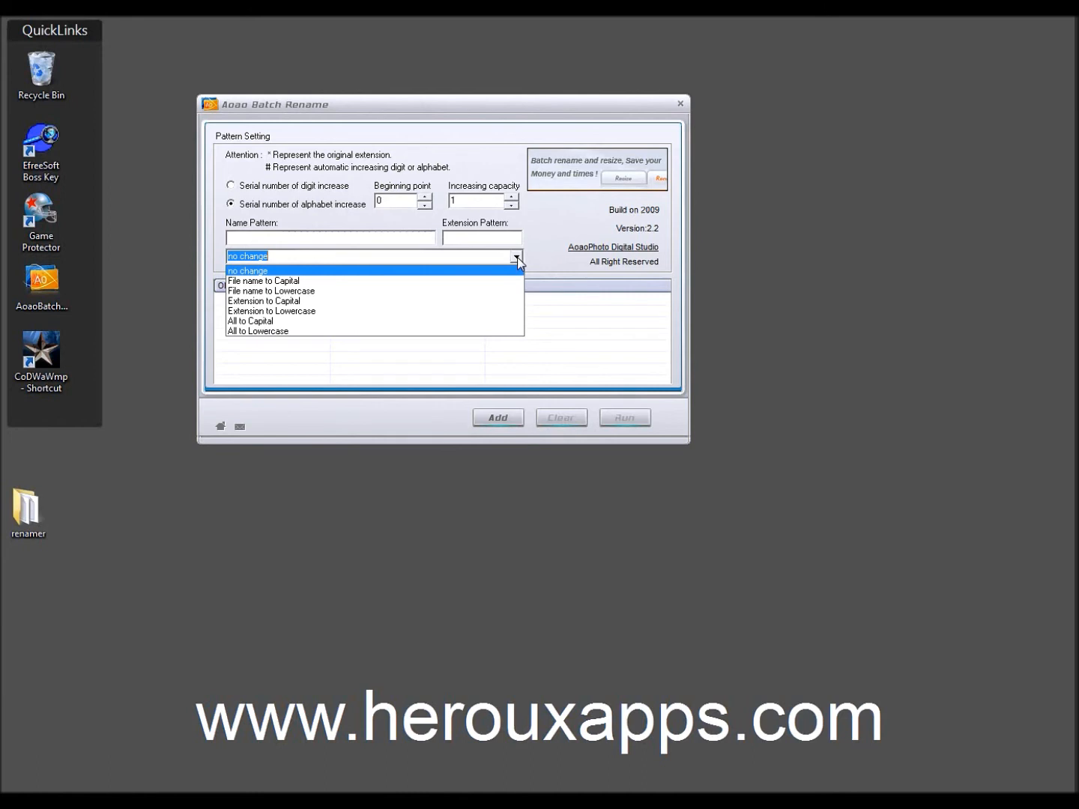
click(543, 228)
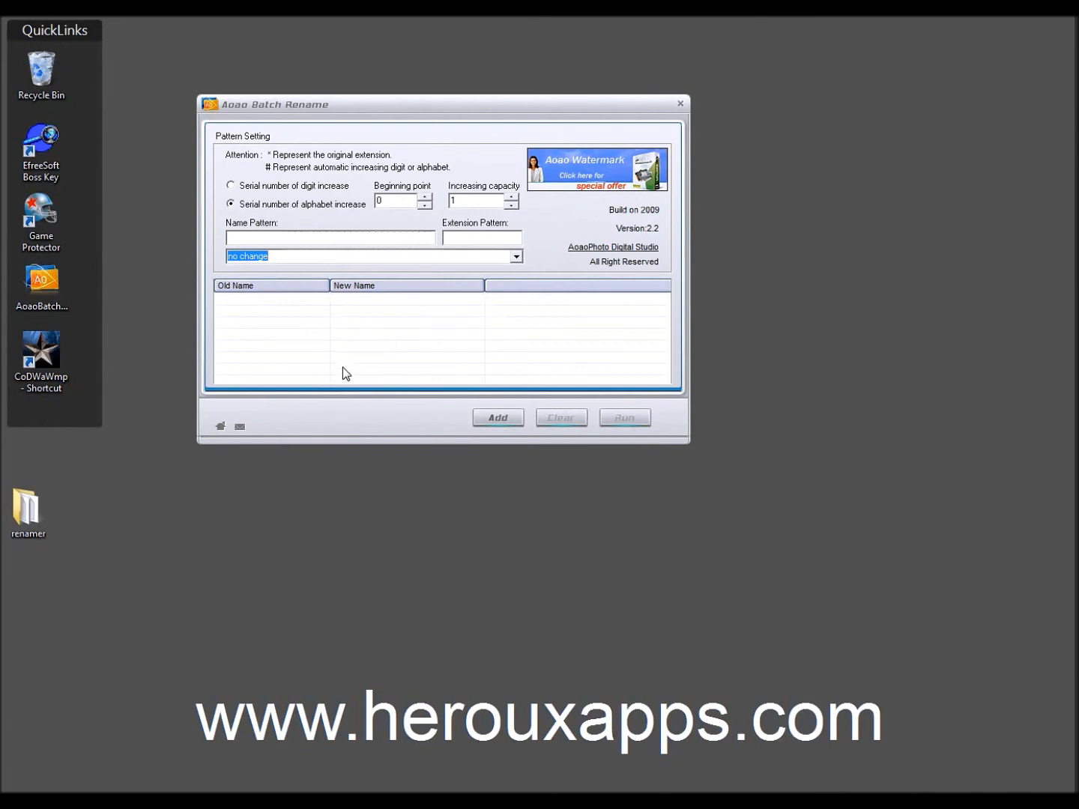
Add all the text files from myfile0.txt to myfile49.txt in the renamer folder to the rename list.
click(498, 419)
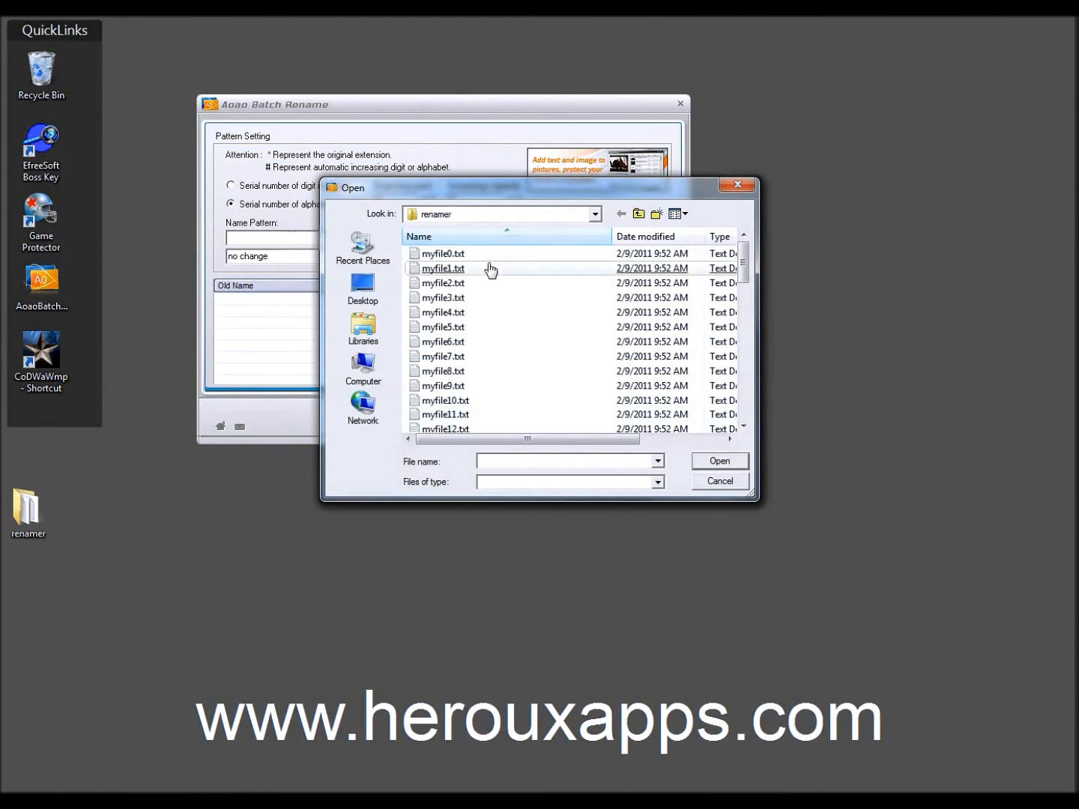
drag(517, 250, 469, 518)
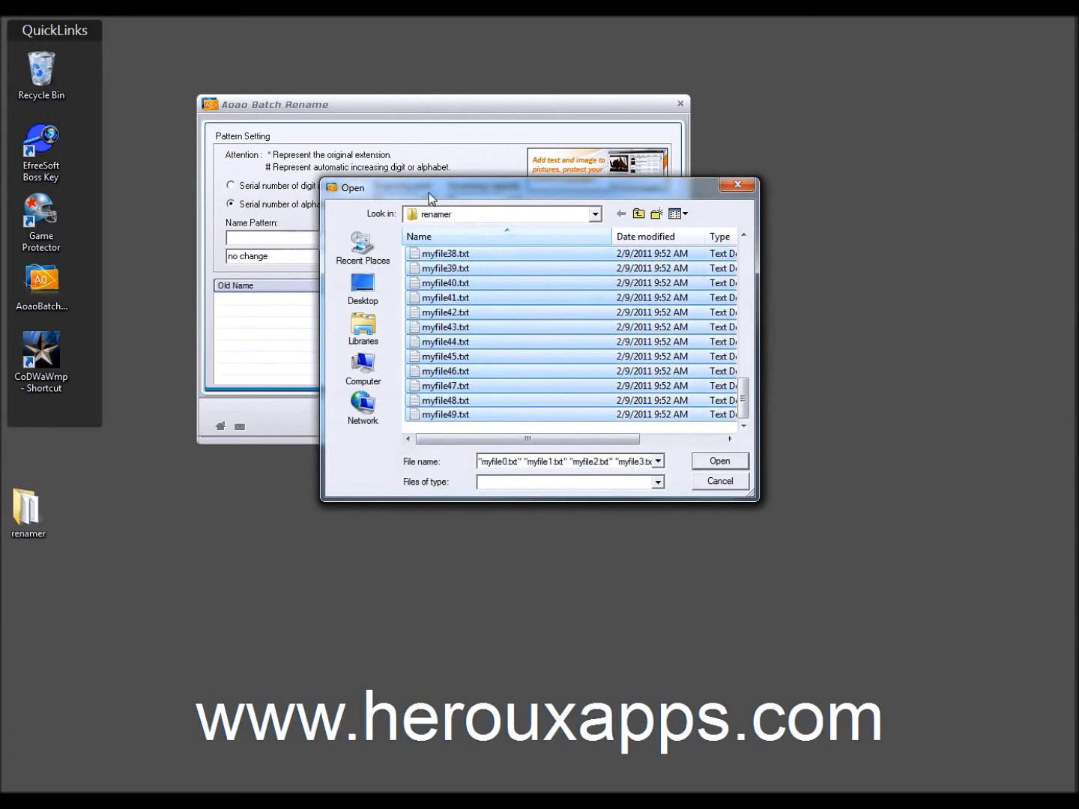
drag(431, 197, 519, 205)
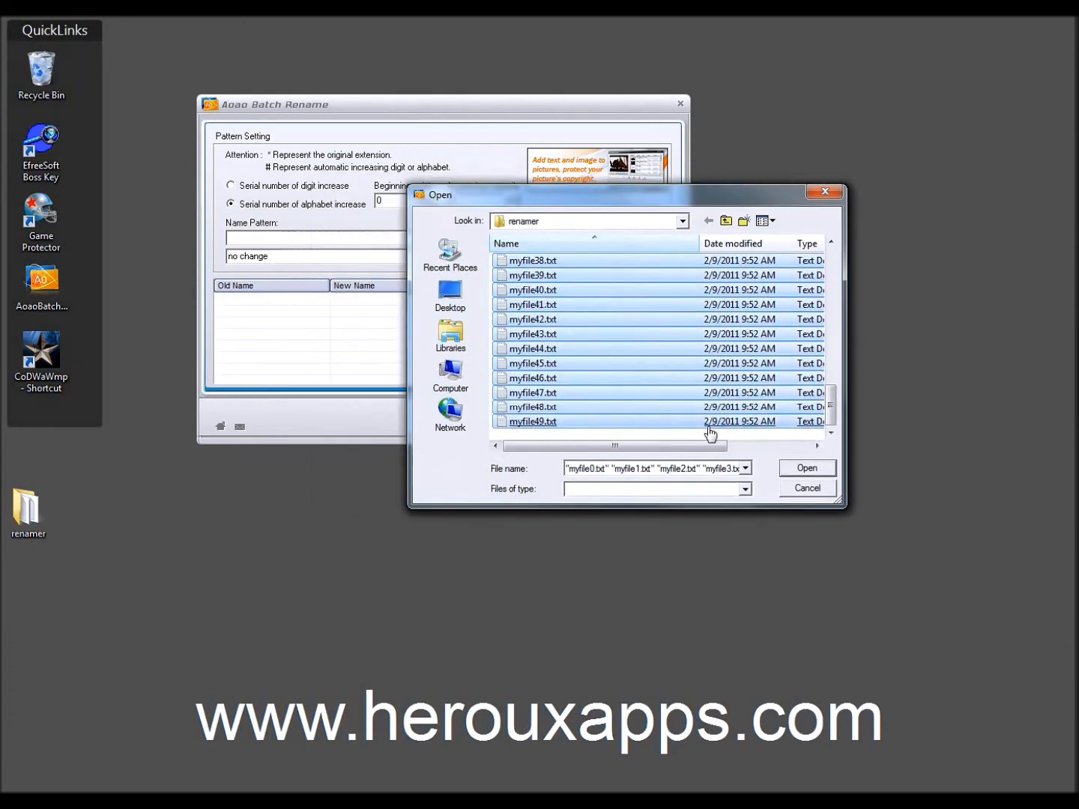
click(806, 469)
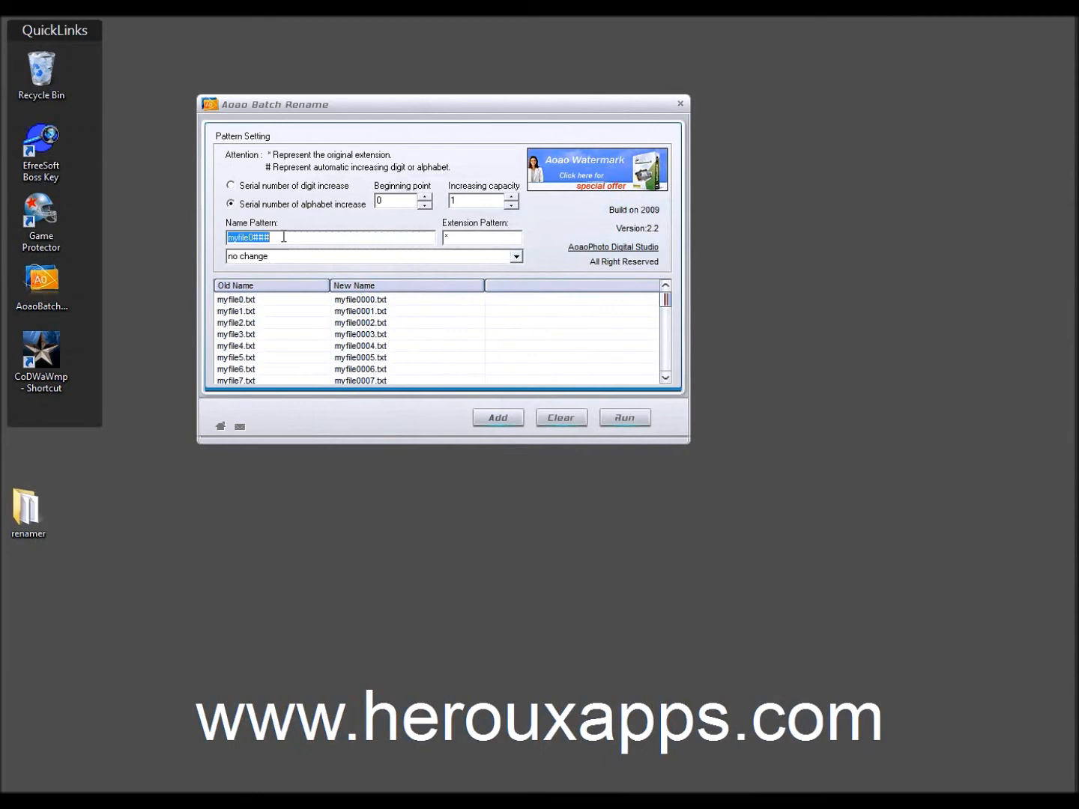
Set the name pattern for the listed files to thursday#.
text(thursdau)
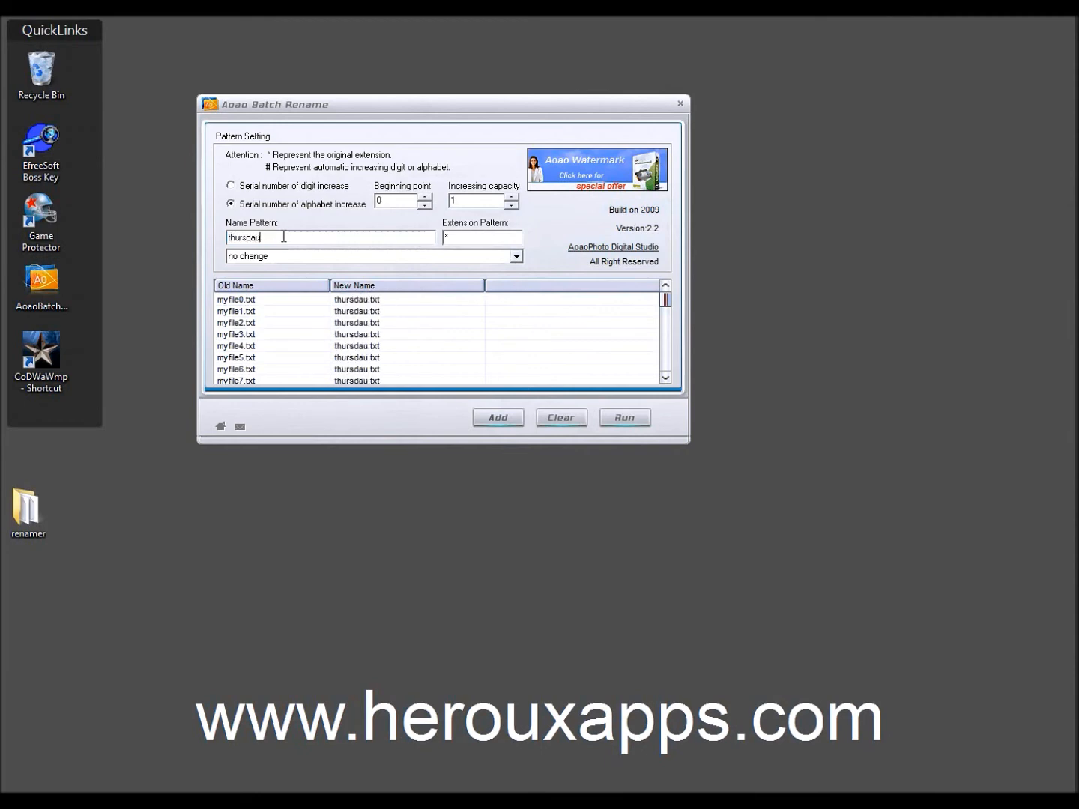
key(BackSpace)
text(y)
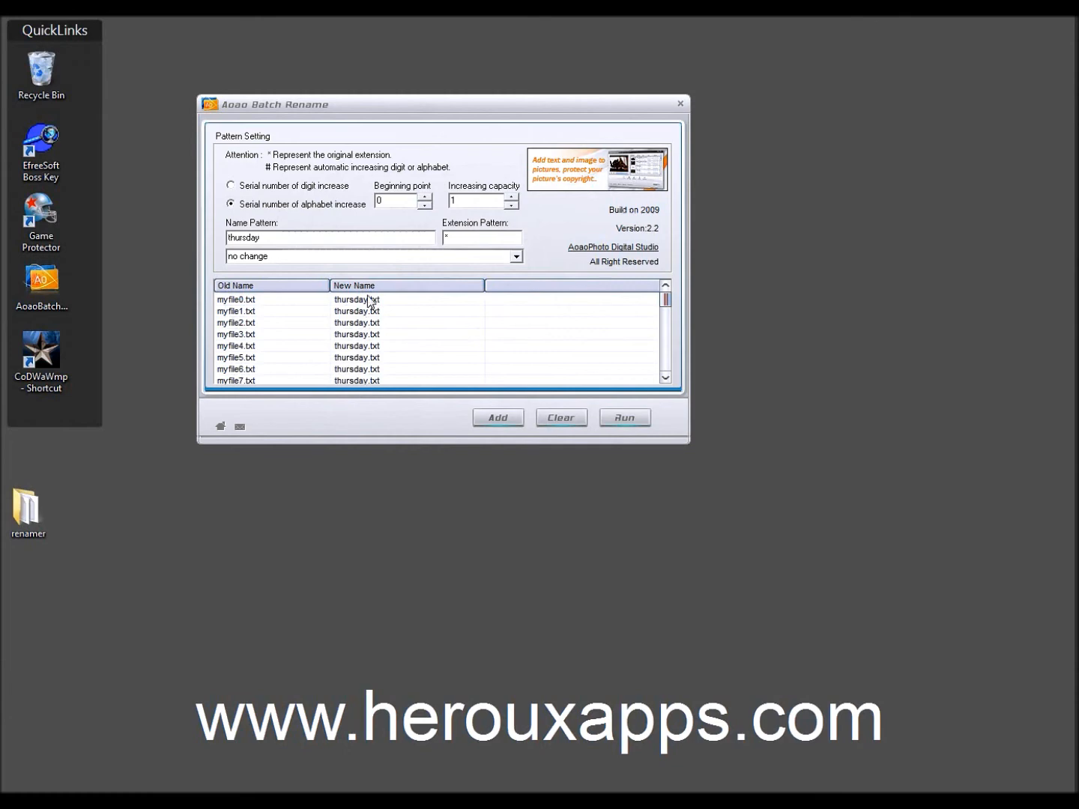
drag(665, 300, 685, 282)
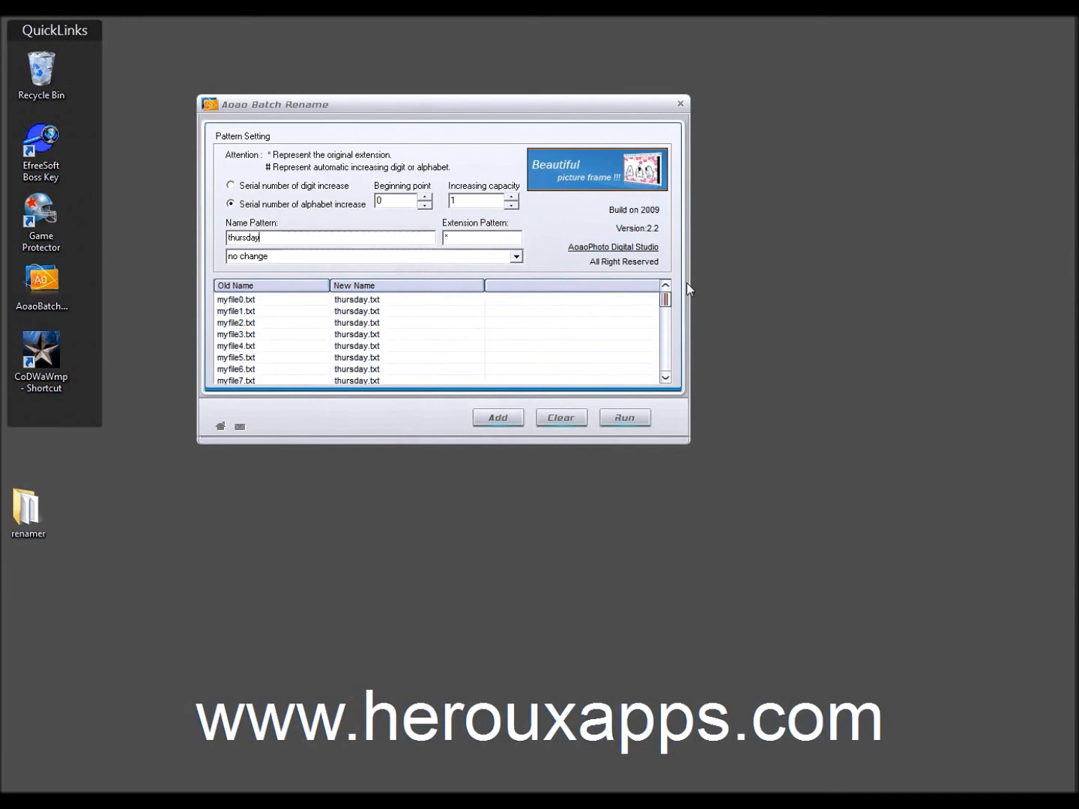
click(267, 237)
text($)
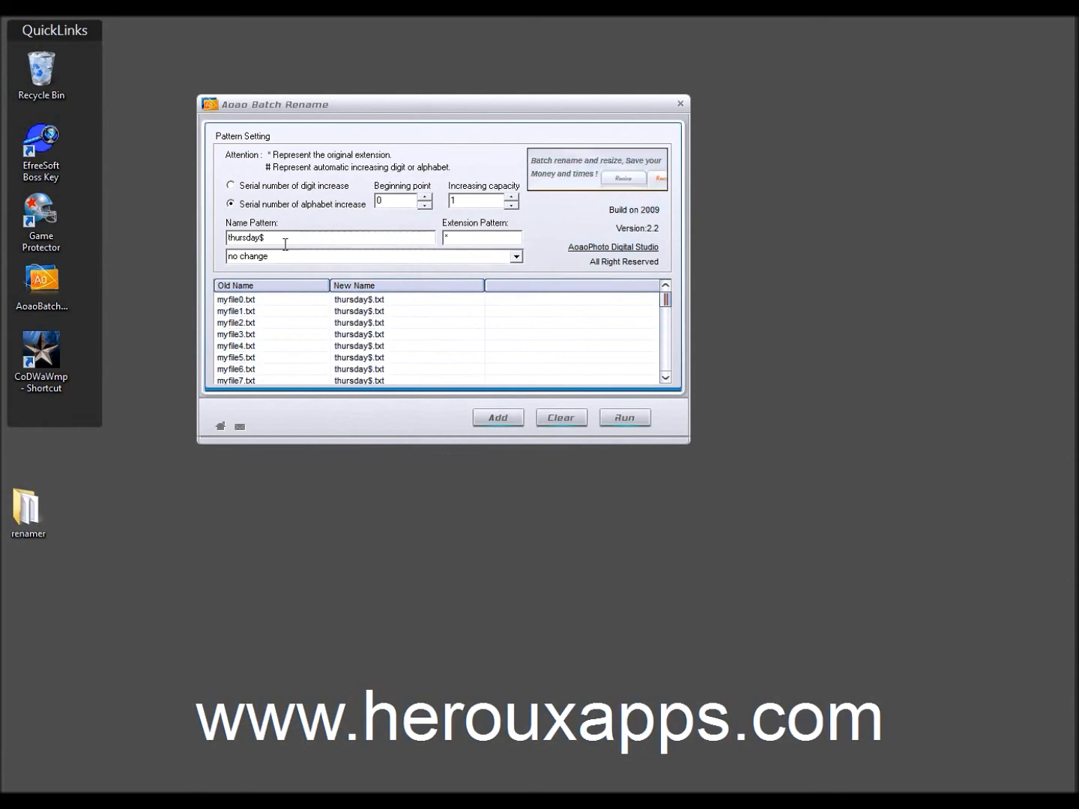
key(BackSpace)
text(#)
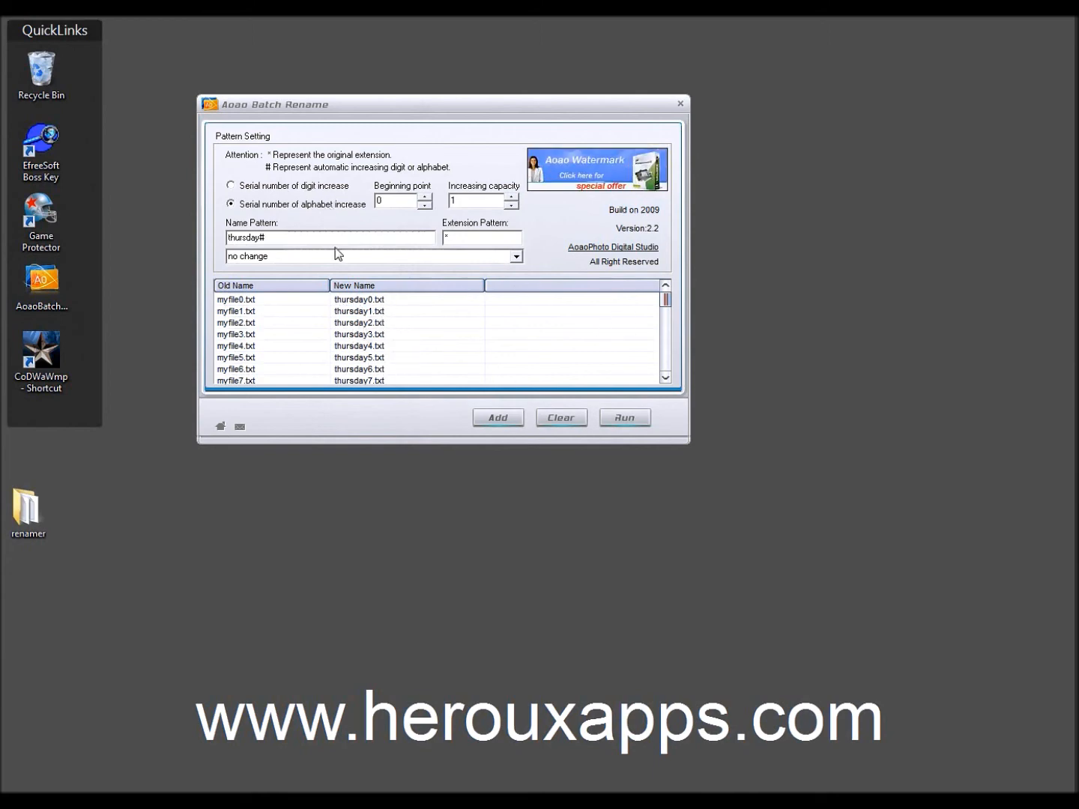
Choose the serial number of digit increase option and set the extension pattern to doc.
click(232, 186)
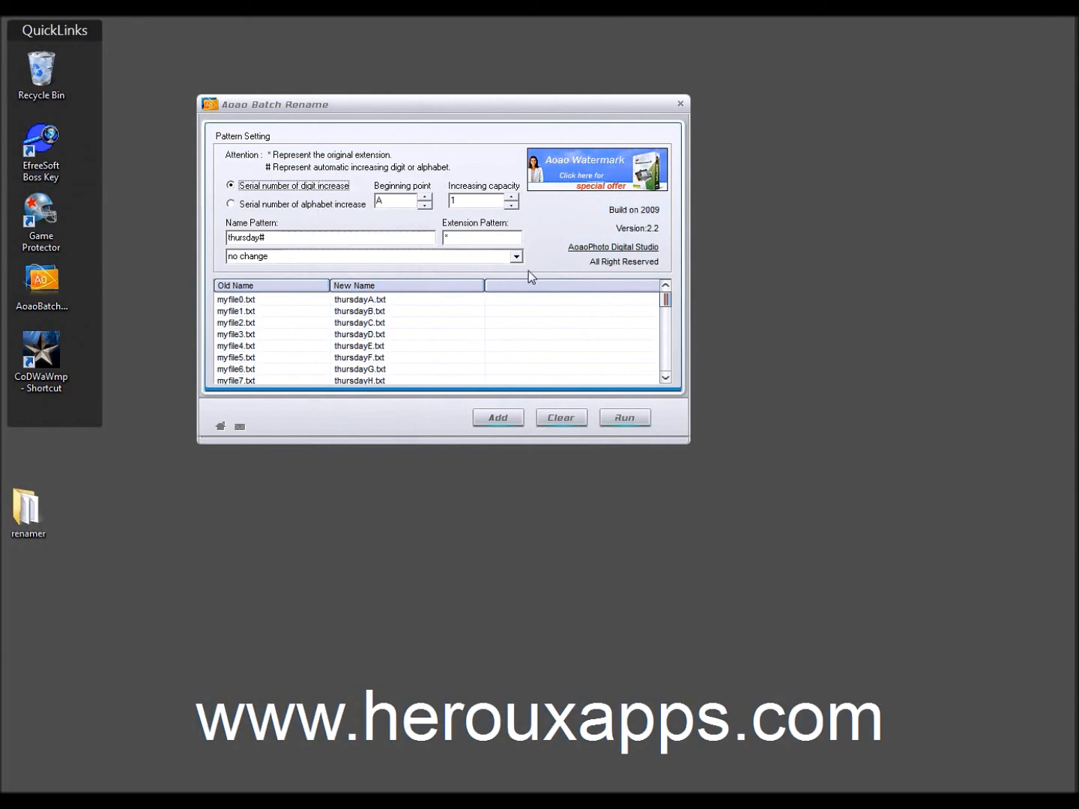
click(447, 238)
text(*)
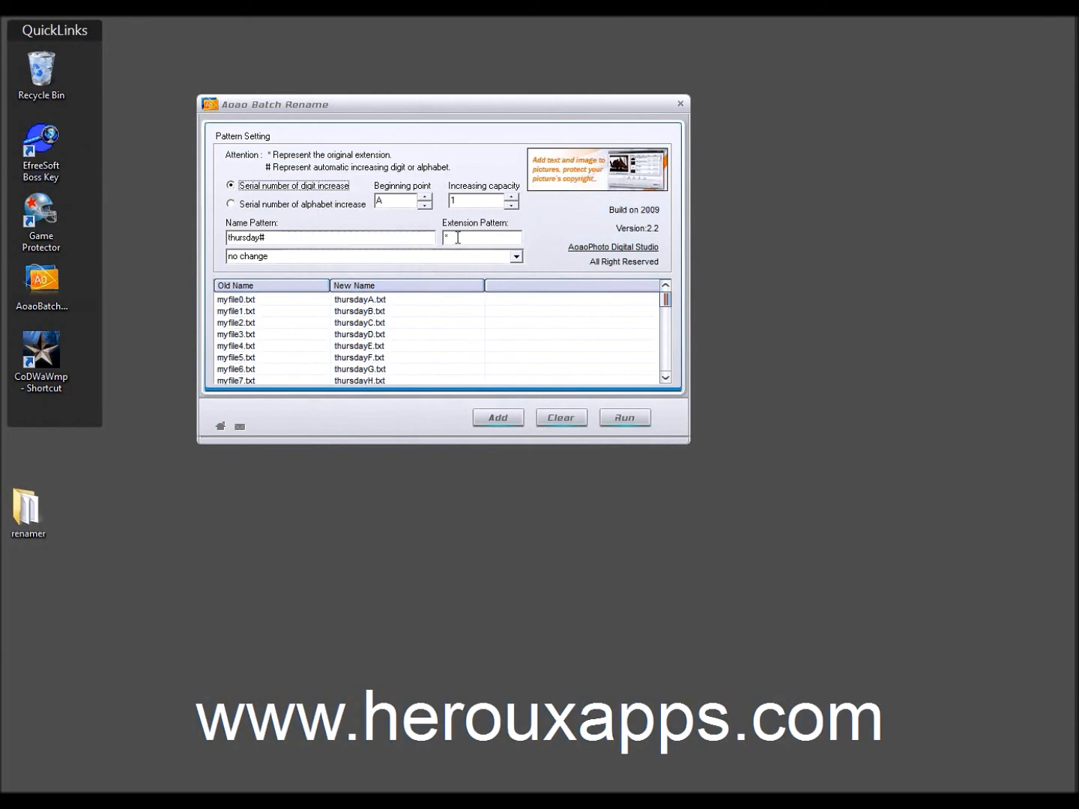
double_click(457, 237)
drag(485, 103, 359, 91)
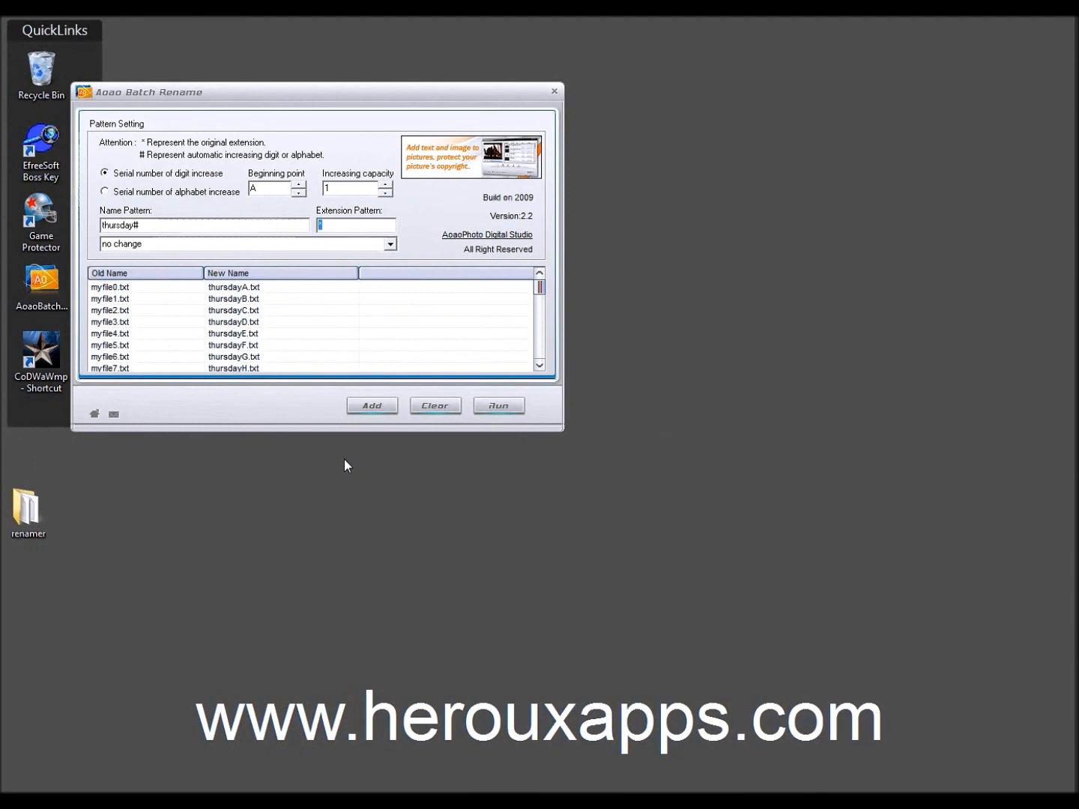
text(doc)
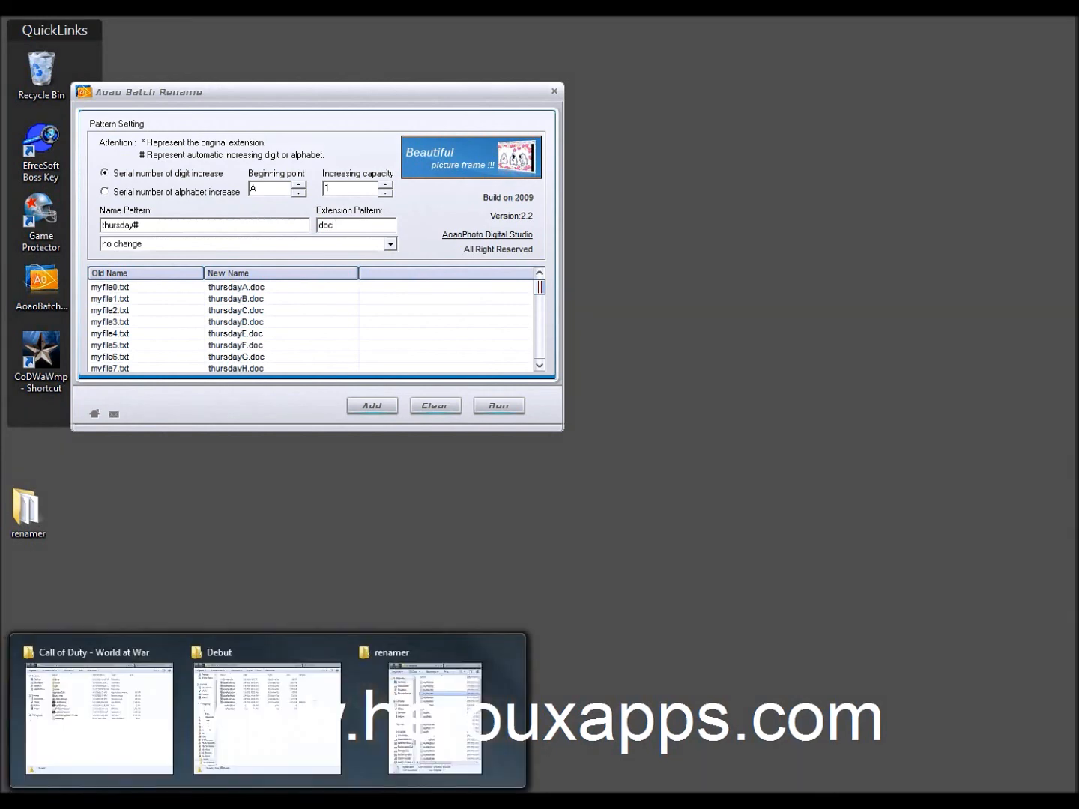
Show the renamer folder window beside the renaming tool, make it taller, and run the batch rename on the listed files.
click(422, 750)
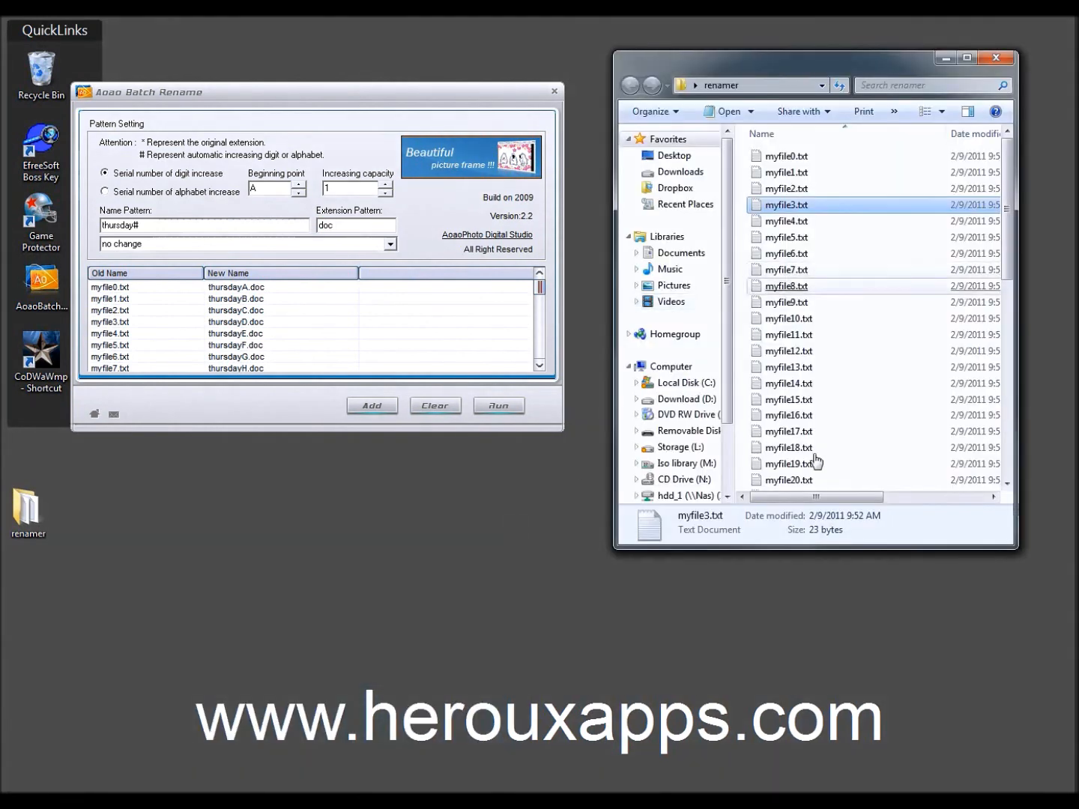
drag(1016, 550, 990, 613)
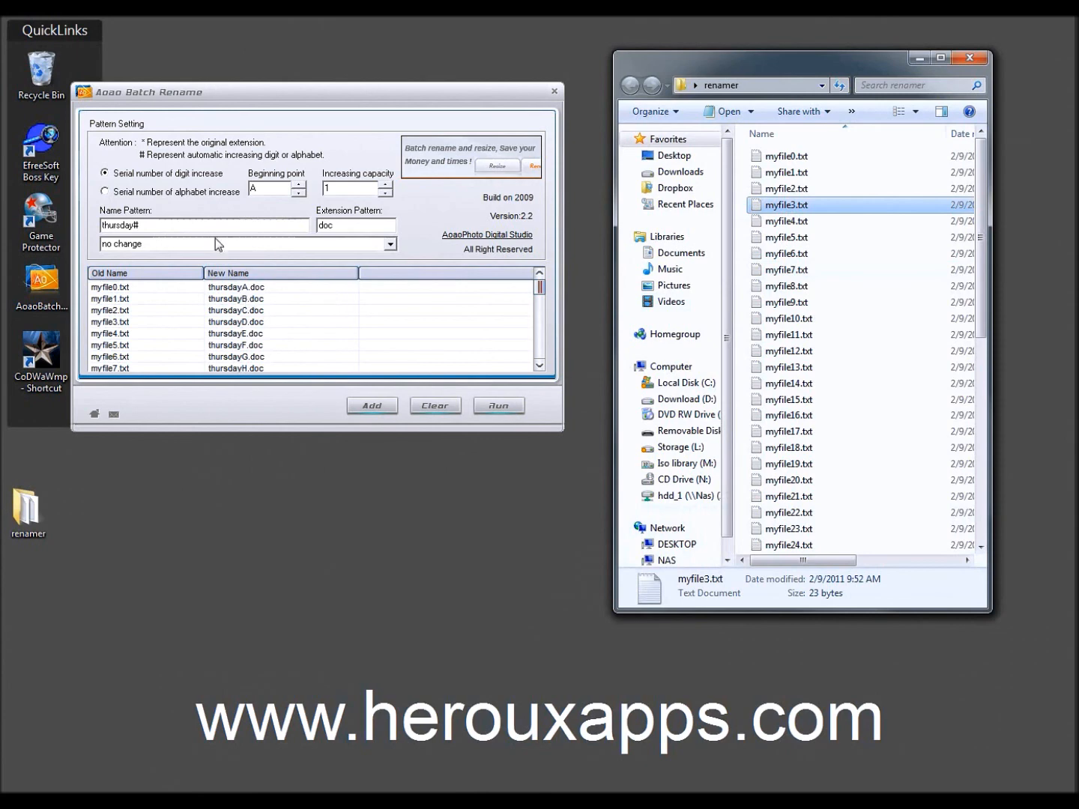
click(496, 408)
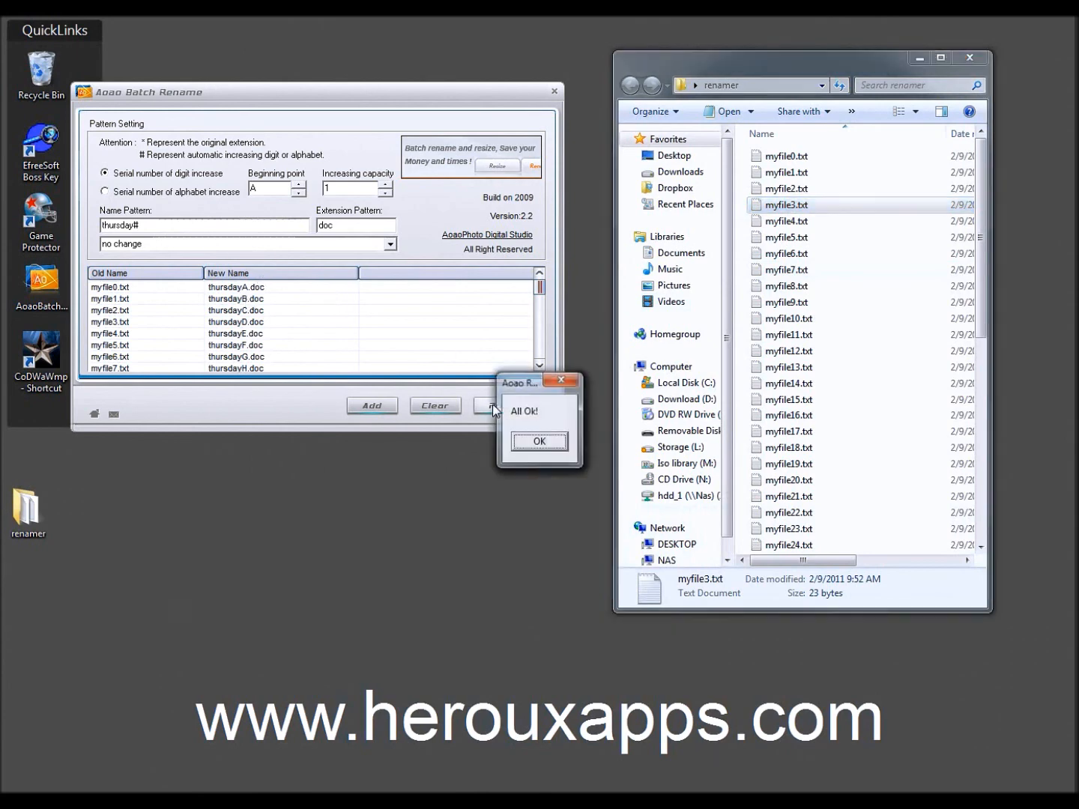
click(539, 441)
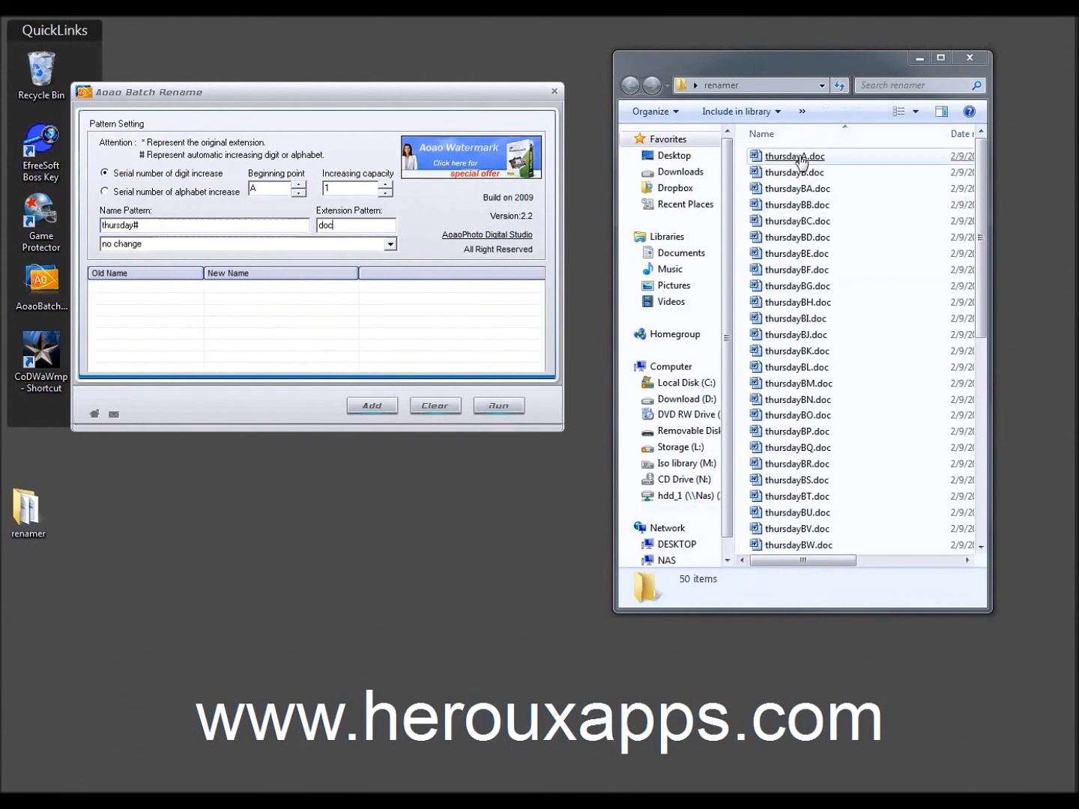
Open the renamed thursdayA.doc in Word to check its contents, and close both the document and the renamer folder window.
double_click(793, 333)
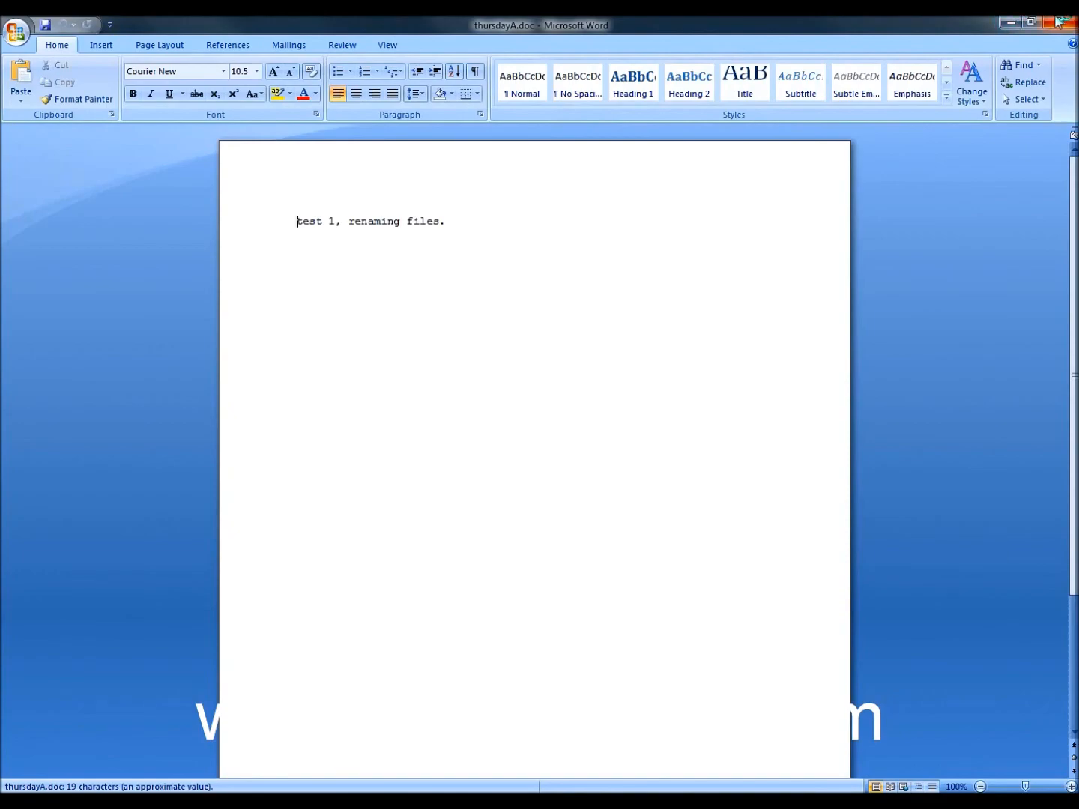
click(1062, 23)
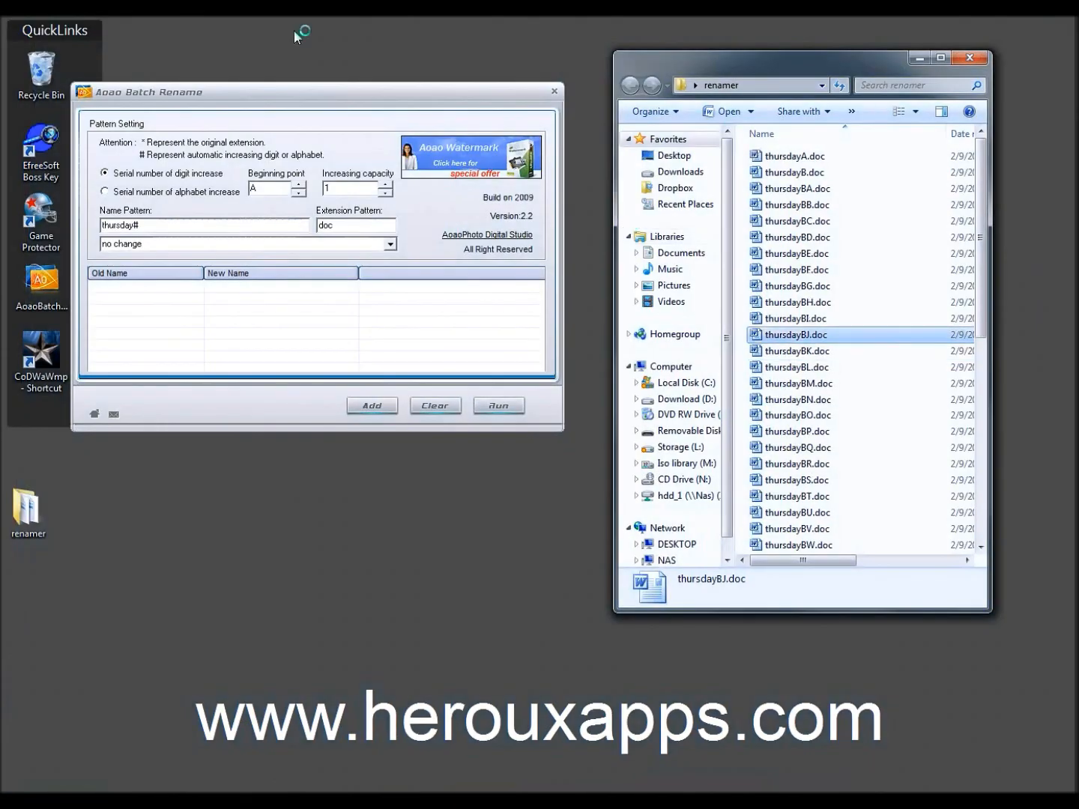
drag(268, 98, 451, 242)
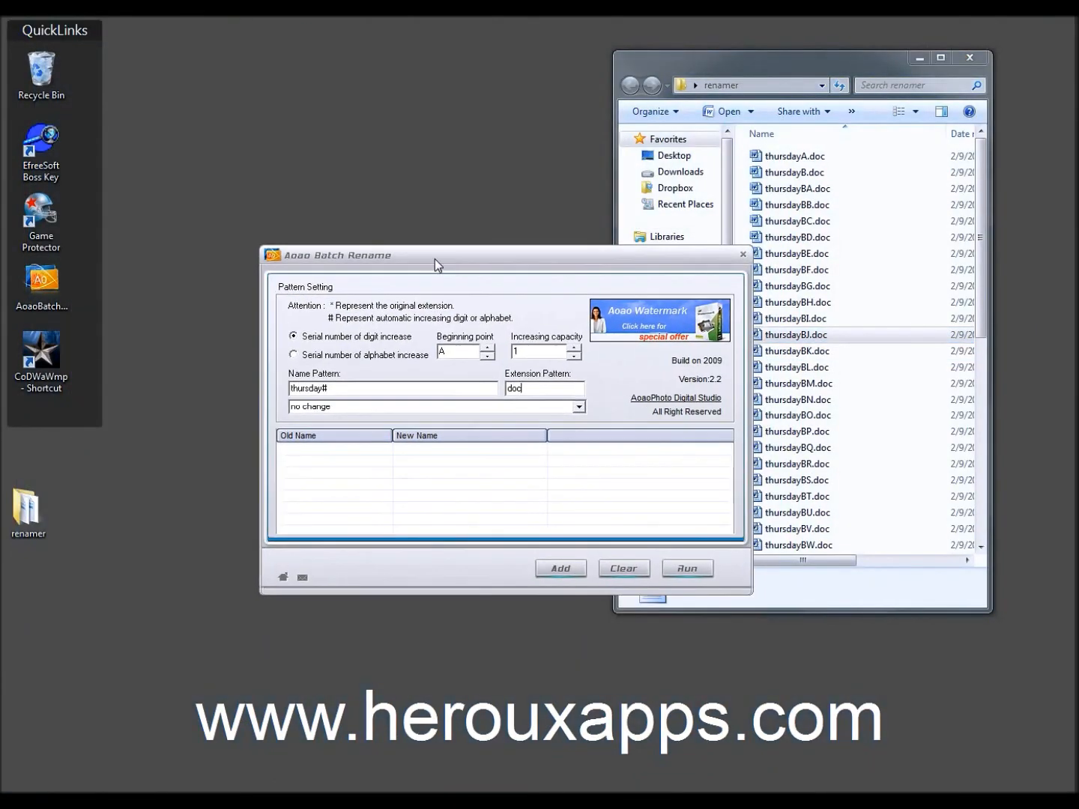
click(973, 61)
click(971, 57)
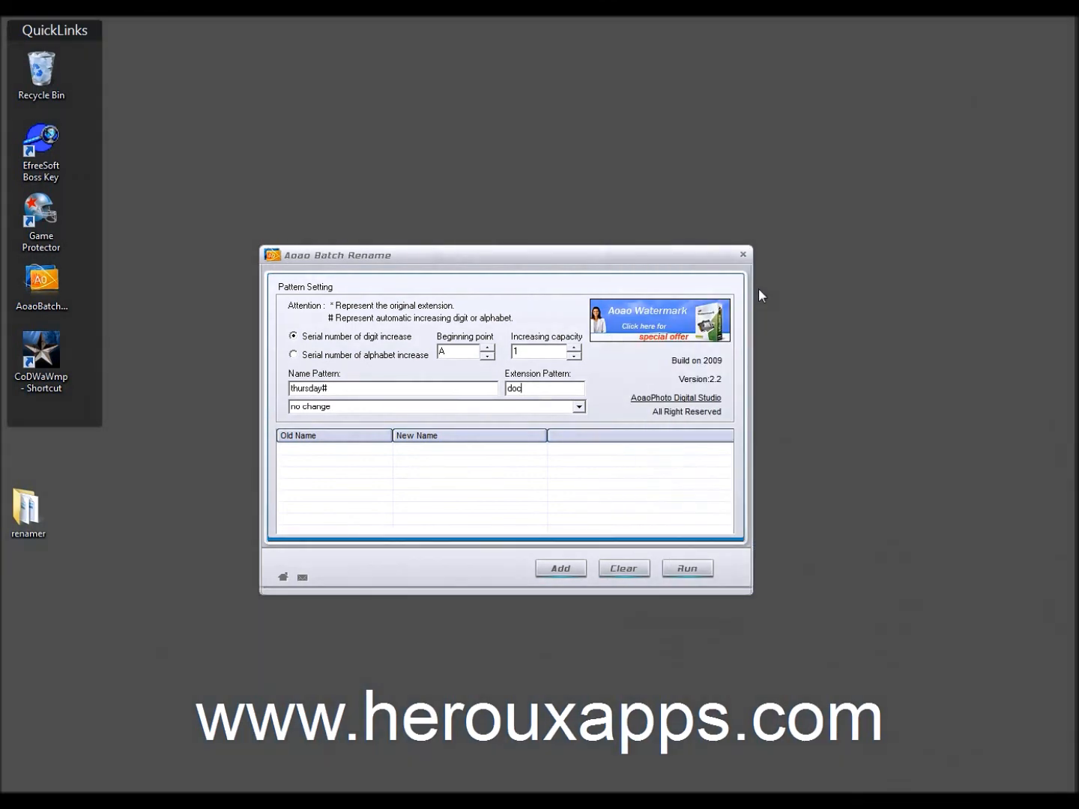